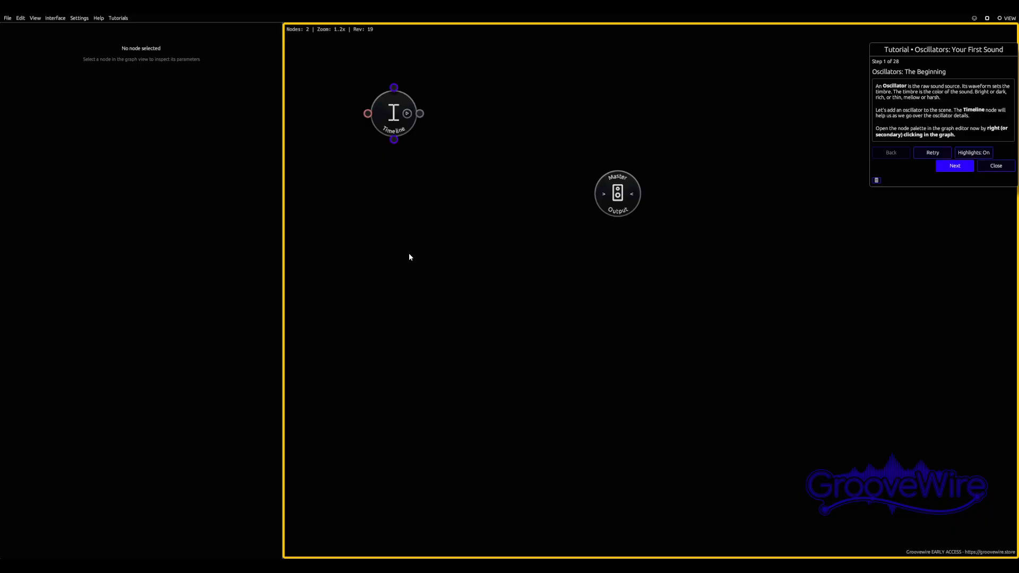
Add a Multi Oscillator node below the Timeline, fed by the Timeline's Events Out and with its audio output connected to the Master Output
{"action": "right_click", "coordinate": [369, 275]}
{"action": "scroll", "coordinate": [403, 329], "scroll_direction": "down", "scroll_amount": 3}
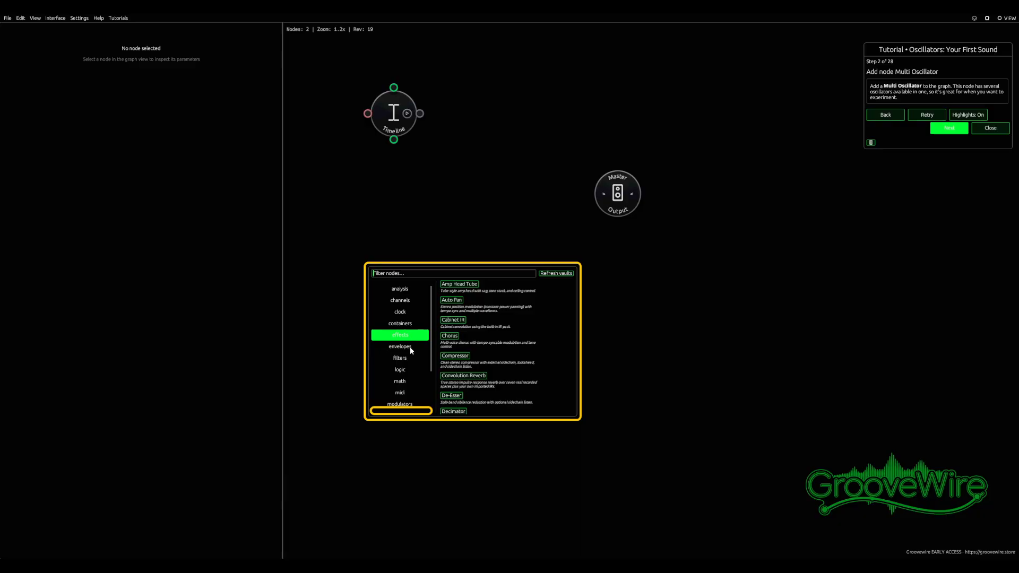
{"action": "mouse_move", "coordinate": [418, 366]}
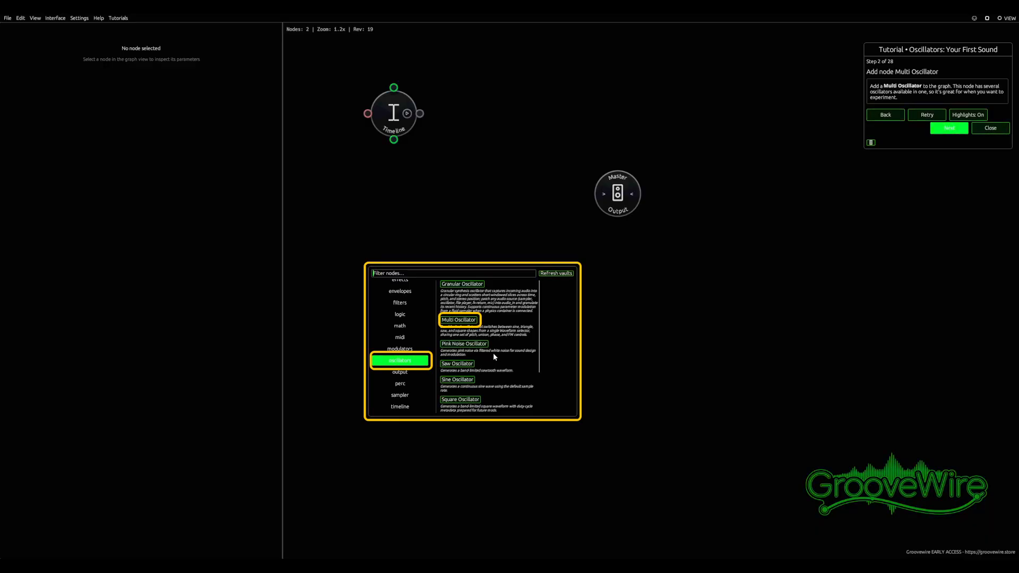
{"action": "left_click", "coordinate": [467, 321]}
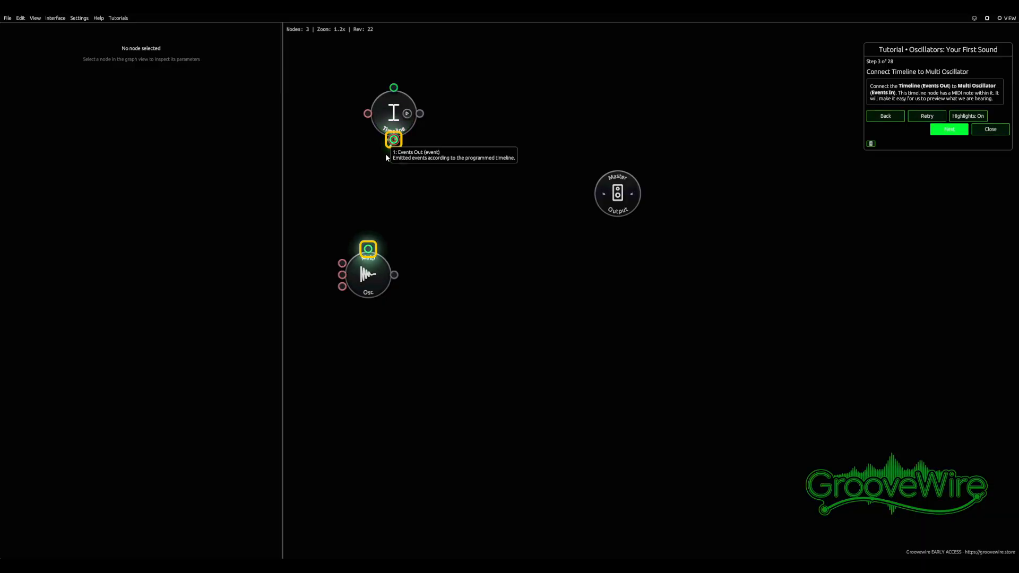
{"action": "left_click_drag", "start_coordinate": [394, 141], "coordinate": [615, 194]}
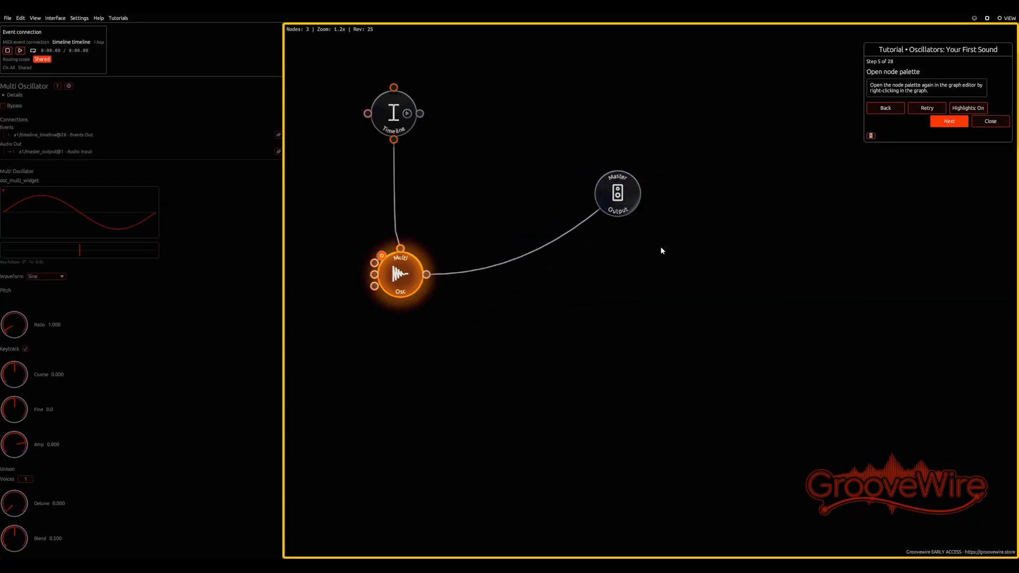
Add a Display analysis node beneath the Master Output and connect the Multi Oscillator's Audio Out to its Input
{"action": "right_click", "coordinate": [639, 270]}
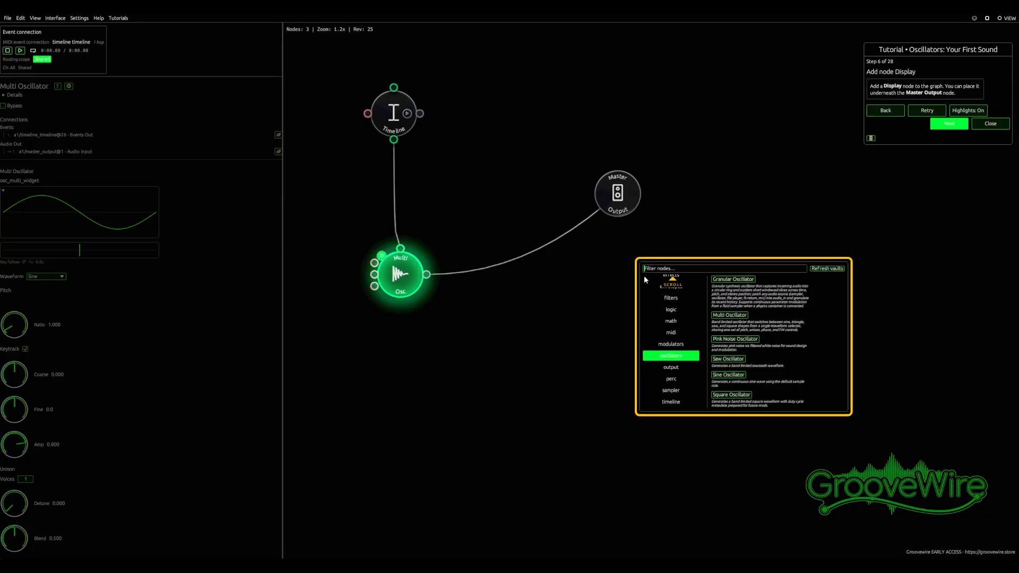
{"action": "left_click", "coordinate": [682, 359]}
{"action": "scroll", "coordinate": [679, 296], "scroll_direction": "up", "scroll_amount": 1}
{"action": "left_click", "coordinate": [680, 294]}
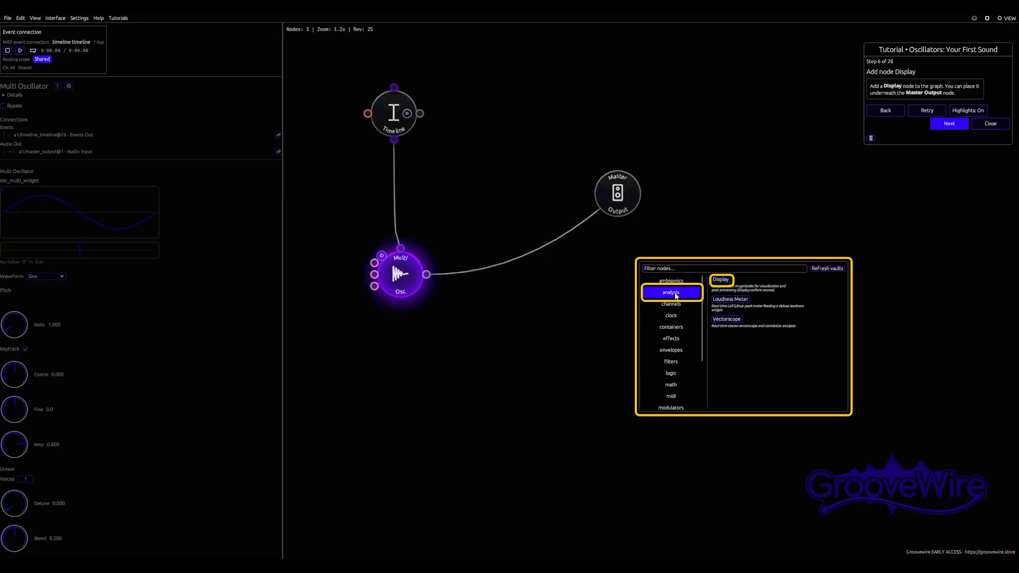
{"action": "left_click", "coordinate": [721, 279]}
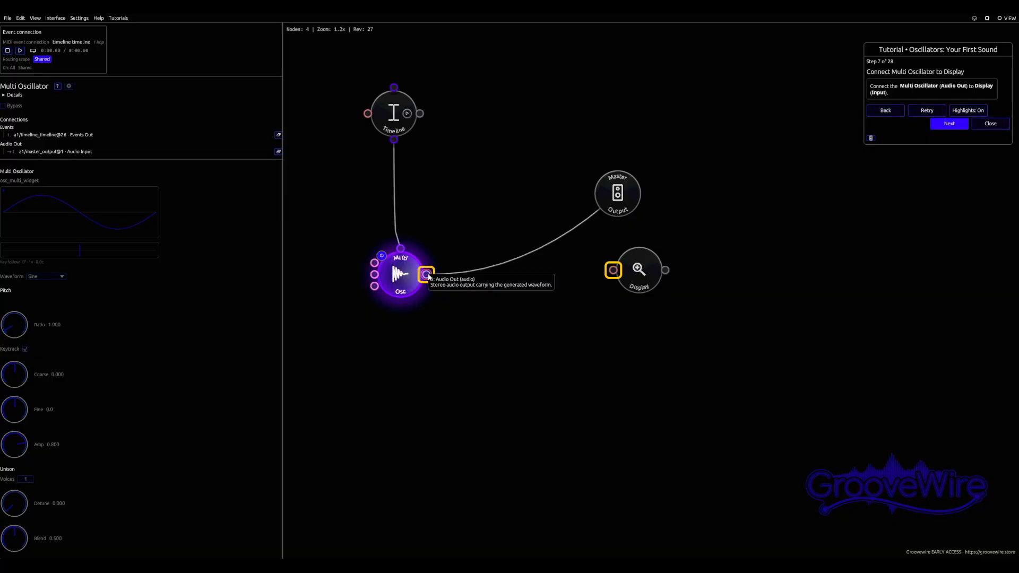
{"action": "left_click_drag", "start_coordinate": [428, 278], "coordinate": [611, 272]}
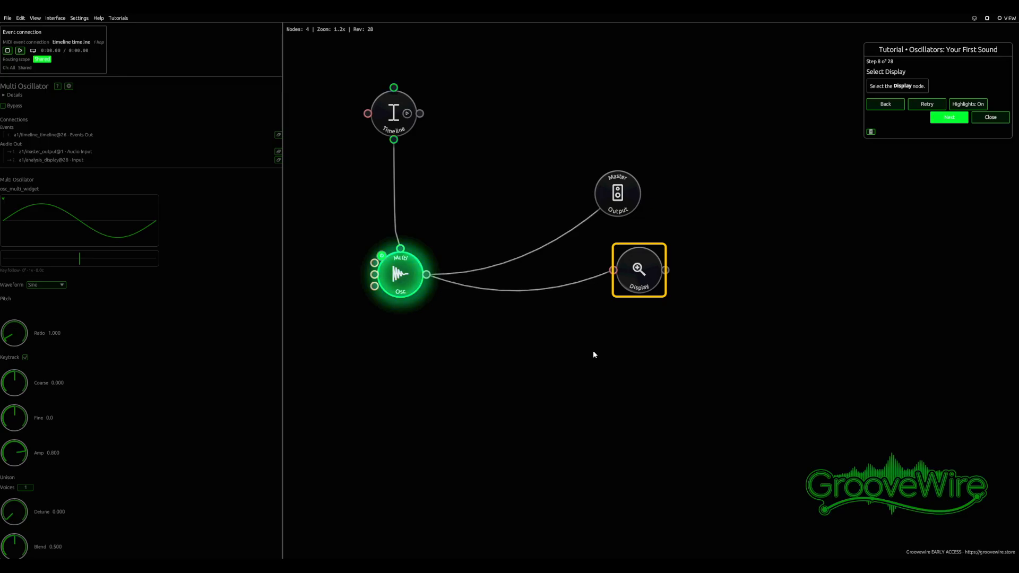
Promote the Display node's spectrum widget to a new interface and move the Interface 1 window clear of the nodes
{"action": "left_click", "coordinate": [648, 275]}
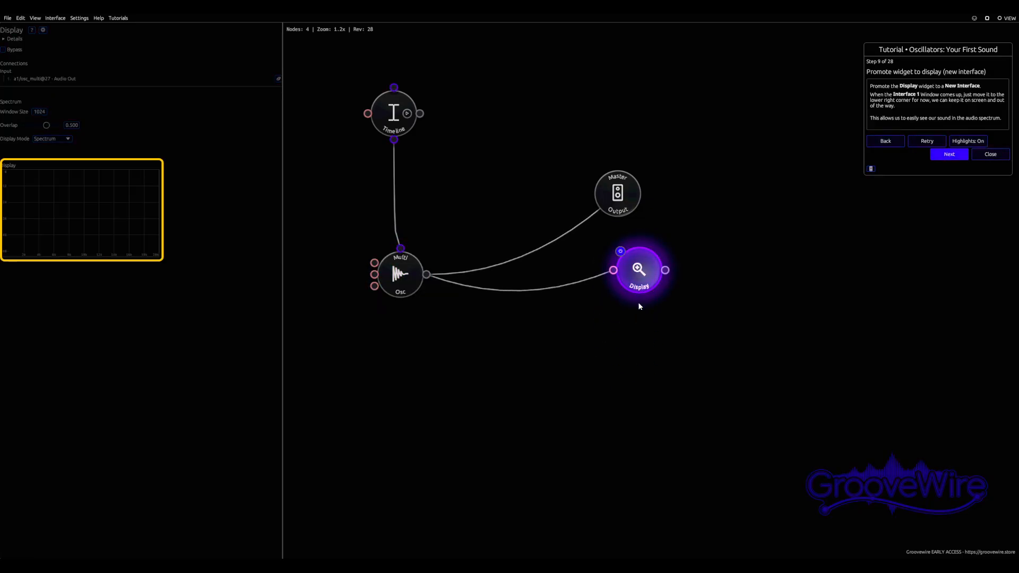
{"action": "right_click", "coordinate": [108, 204]}
{"action": "left_click", "coordinate": [193, 207]}
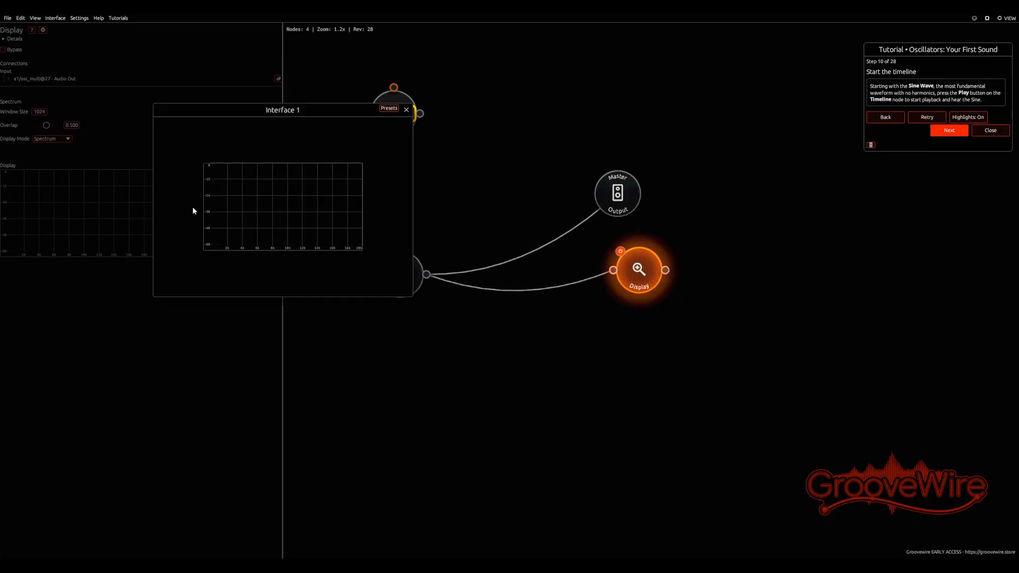
{"action": "left_click_drag", "start_coordinate": [322, 113], "coordinate": [921, 266]}
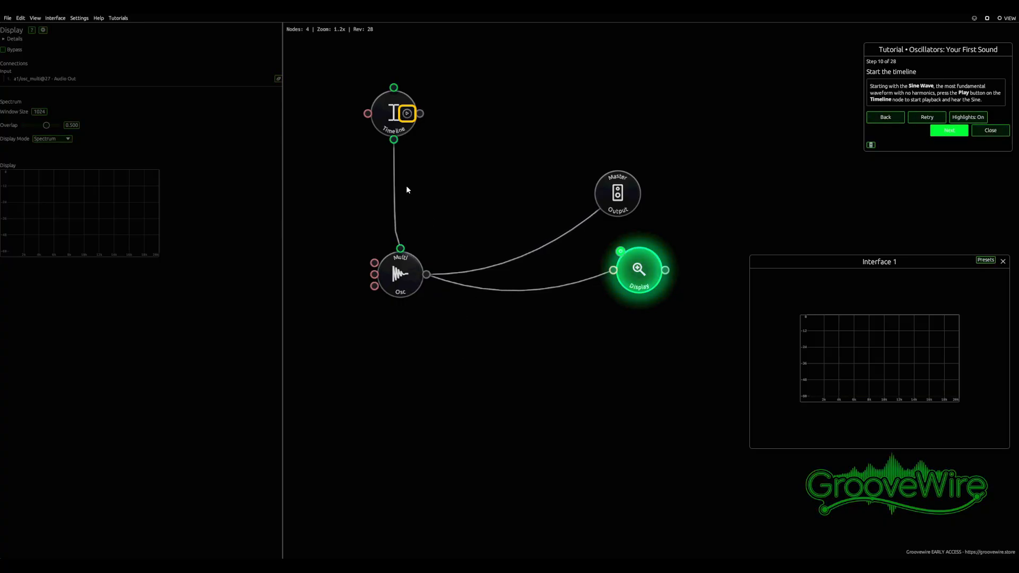
Play the Timeline with the sine wave, and again with the Multi Oscillator's waveform set to Triangle
{"action": "left_click", "coordinate": [407, 113]}
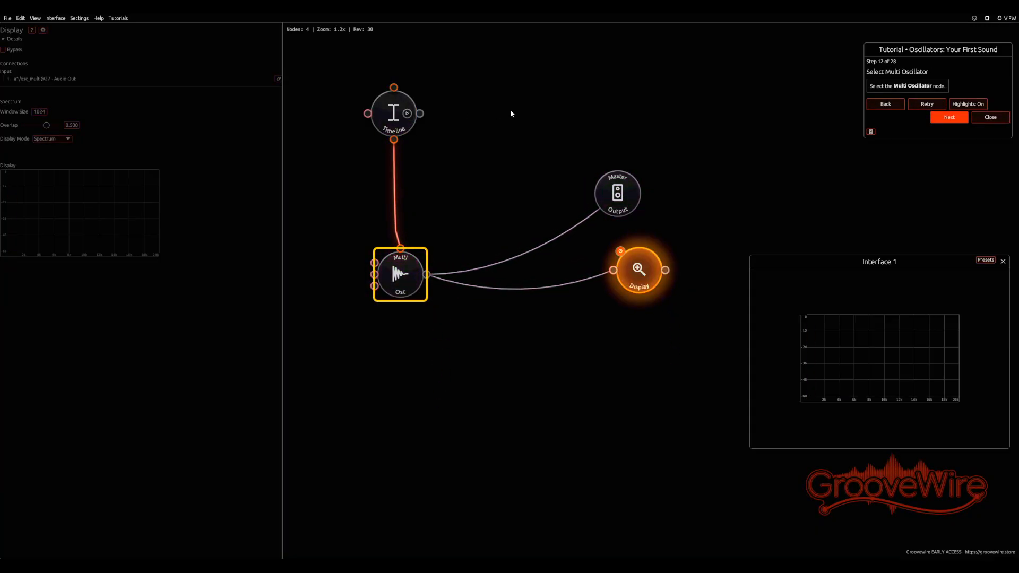
{"action": "left_click", "coordinate": [393, 278]}
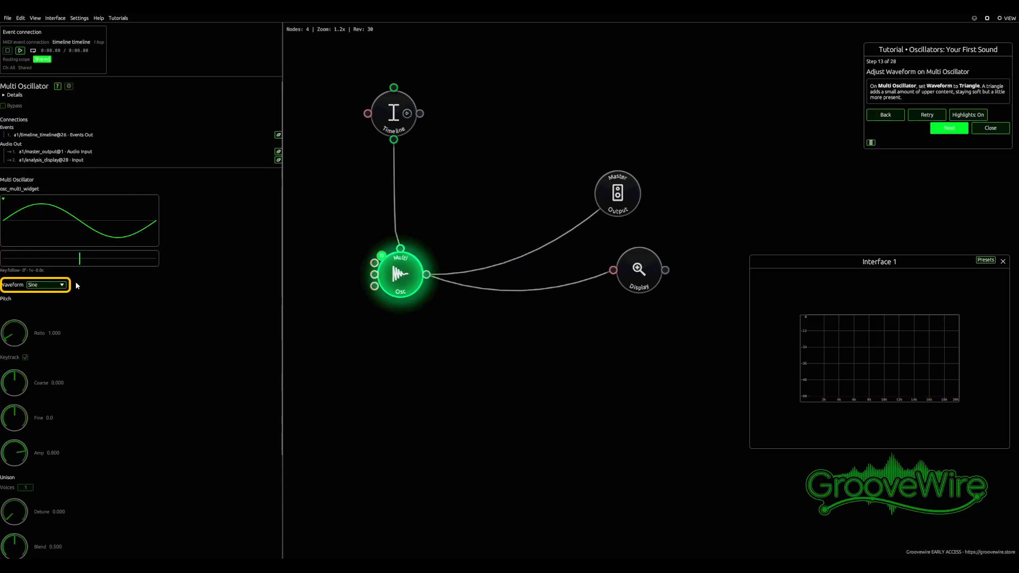
{"action": "left_click", "coordinate": [58, 285]}
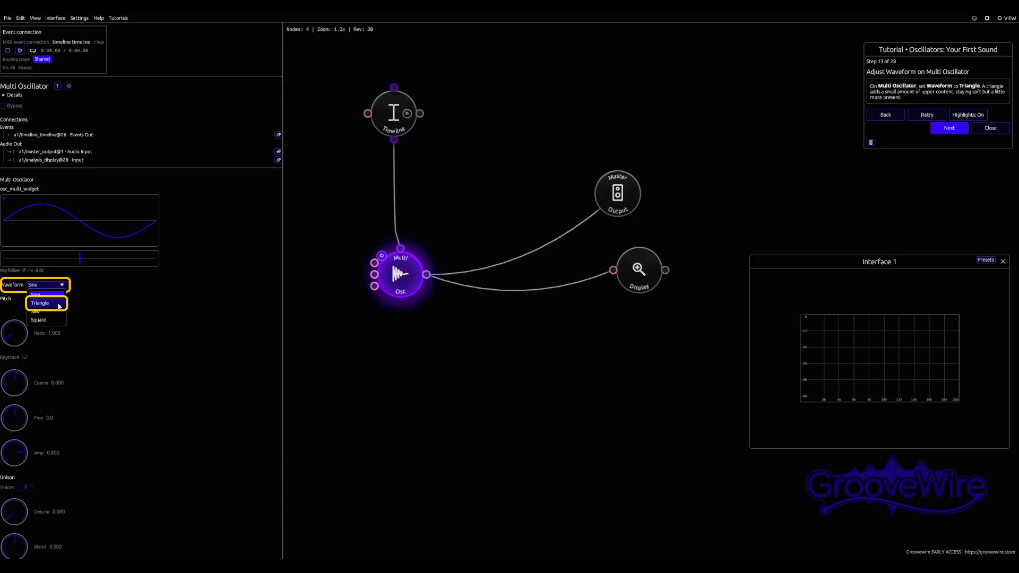
{"action": "left_click", "coordinate": [59, 307]}
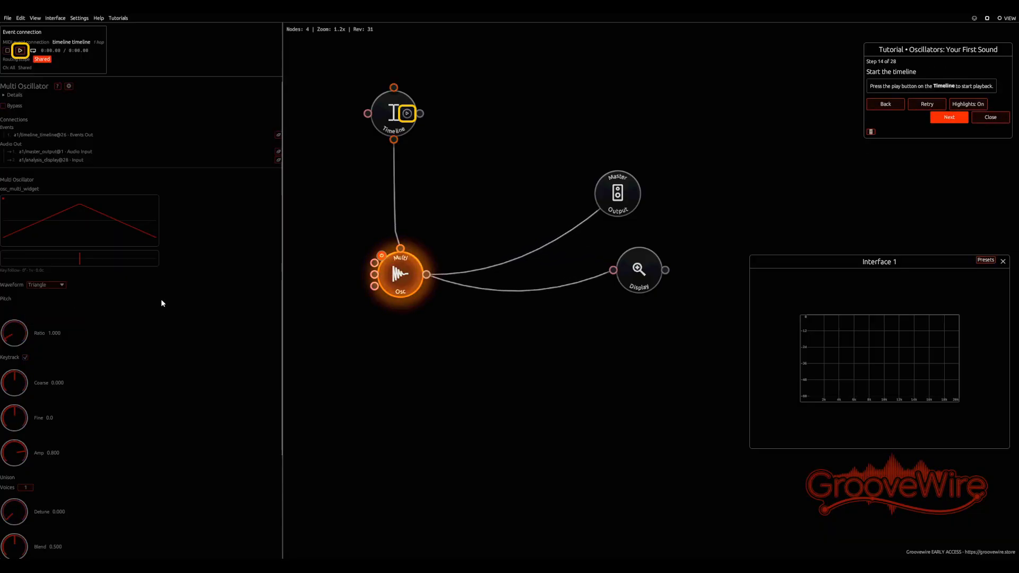
{"action": "left_click", "coordinate": [21, 51]}
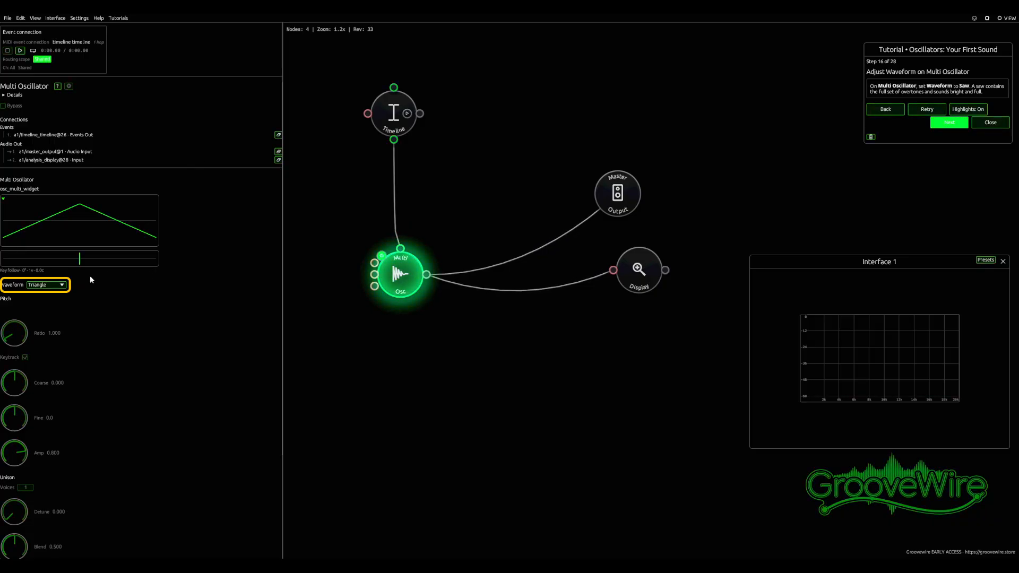
Play the Timeline with the Multi Oscillator's waveform set to Saw, and again with it set to Square
{"action": "left_click", "coordinate": [57, 286]}
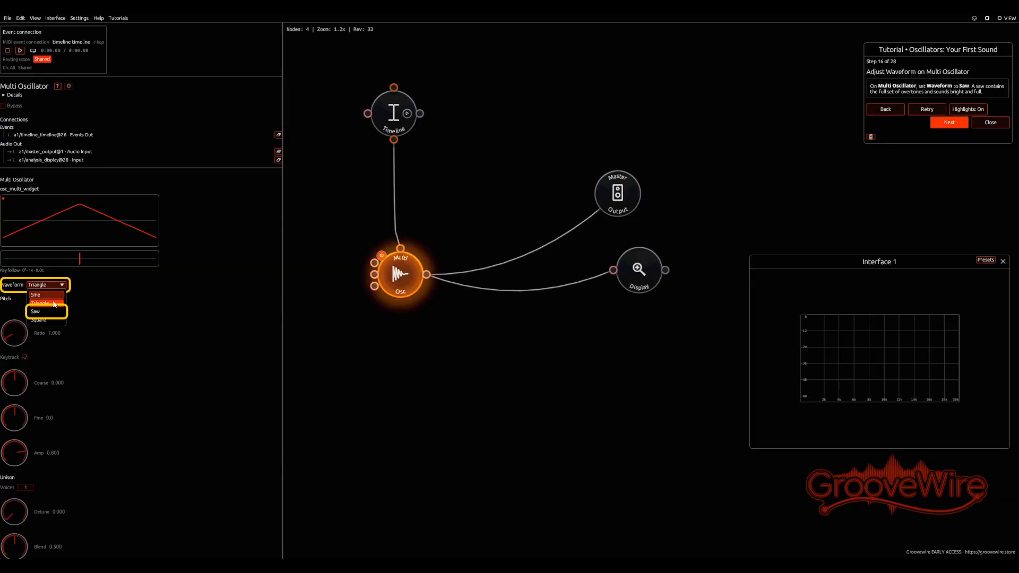
{"action": "left_click", "coordinate": [35, 312]}
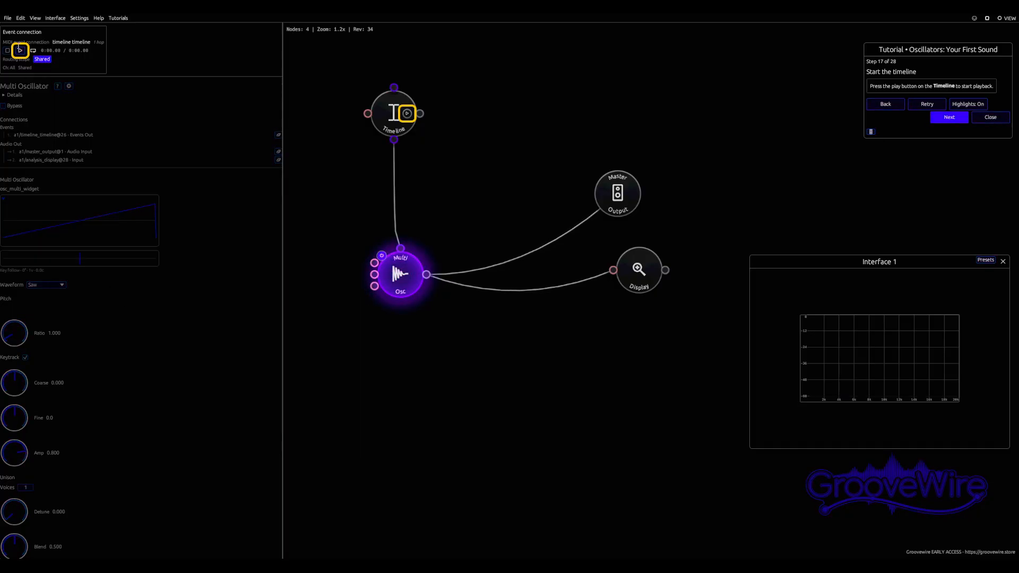
{"action": "left_click", "coordinate": [20, 51]}
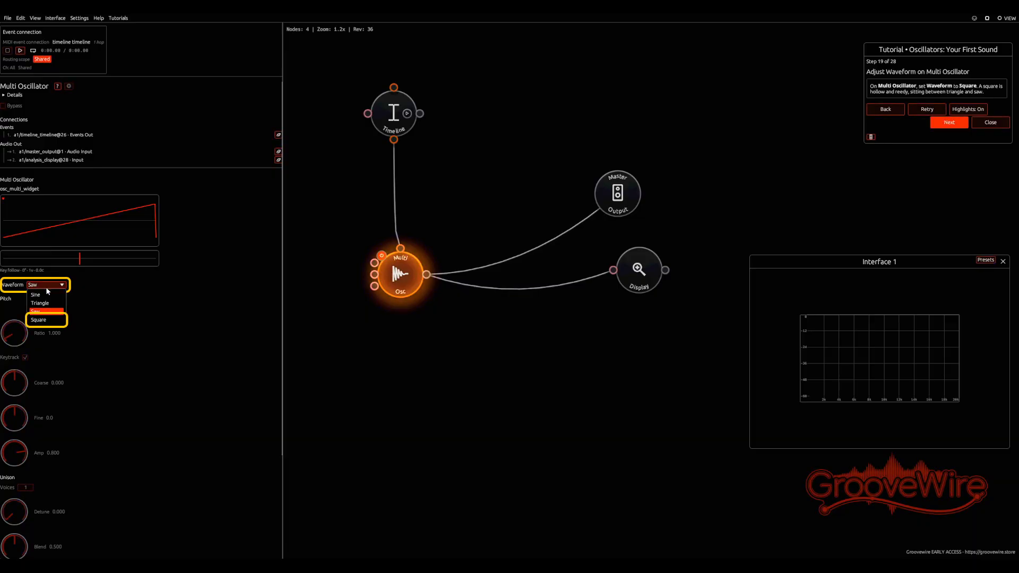
{"action": "left_click", "coordinate": [46, 320]}
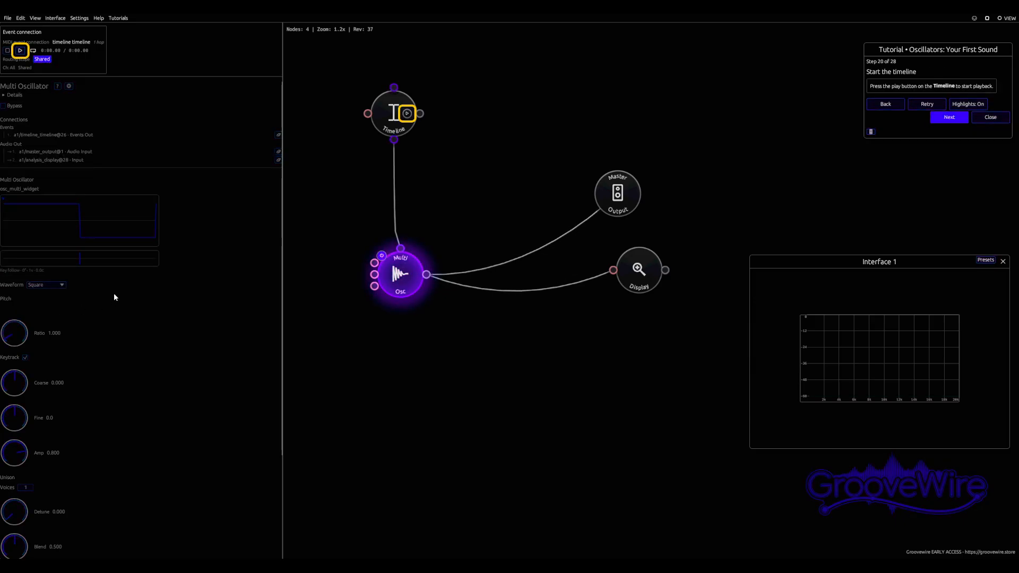
{"action": "left_click", "coordinate": [20, 50]}
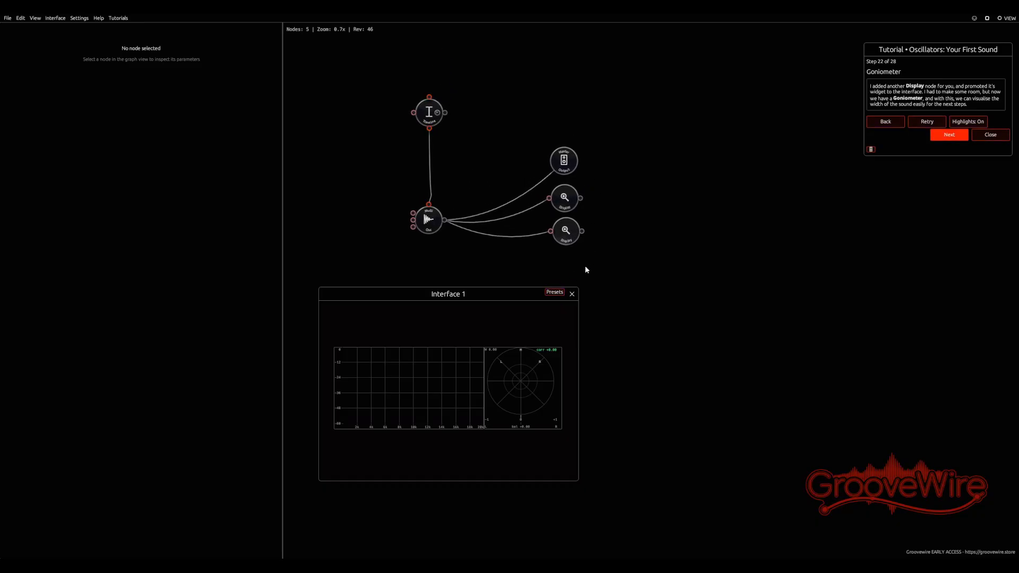
Reposition the Interface 1 window below the nodes, and continue the tutorial past the Goniometer step by playing the Timeline
{"action": "scroll", "coordinate": [478, 202], "scroll_direction": "up", "scroll_amount": 3}
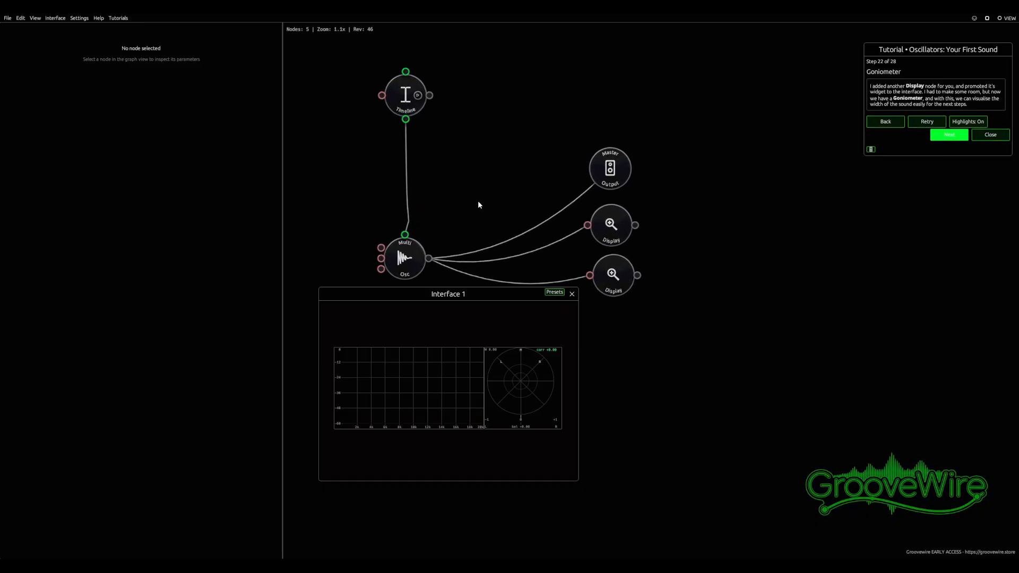
{"action": "left_click_drag", "start_coordinate": [475, 298], "coordinate": [497, 297]}
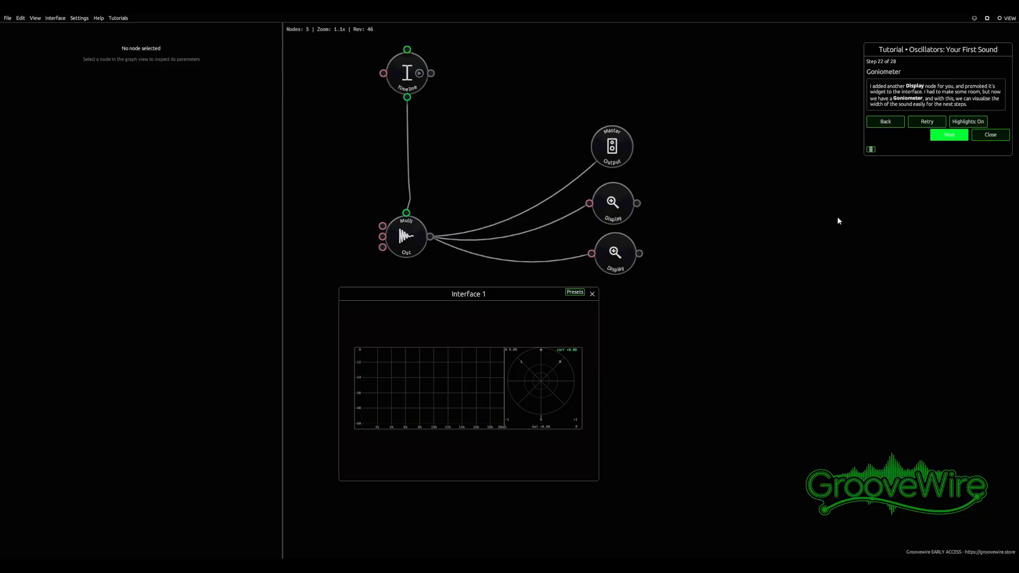
{"action": "left_click", "coordinate": [964, 138]}
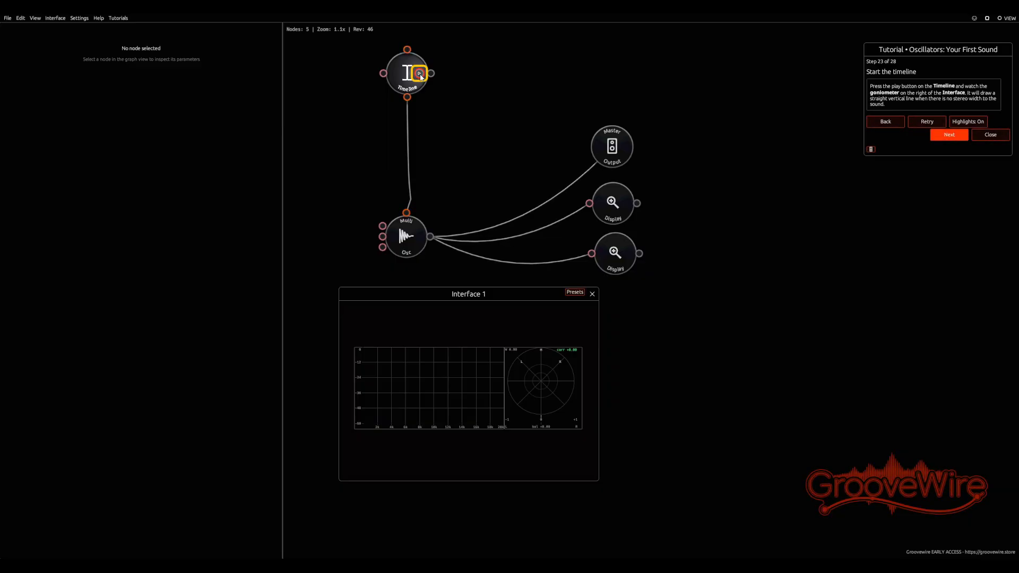
{"action": "left_click", "coordinate": [420, 74]}
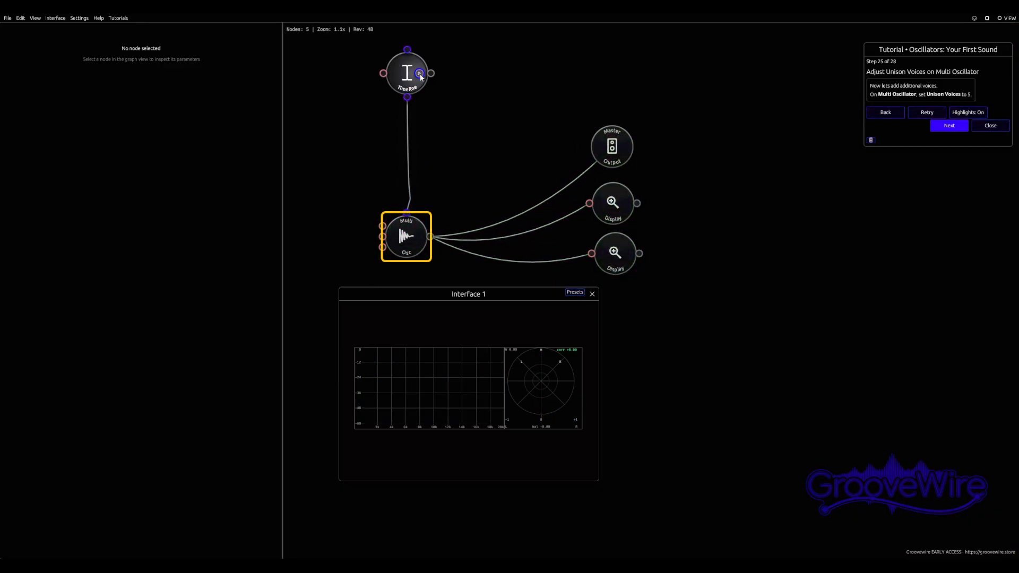
Set the Multi Oscillator's unison Voices to 5 and its Detune to 20
{"action": "left_click", "coordinate": [409, 241]}
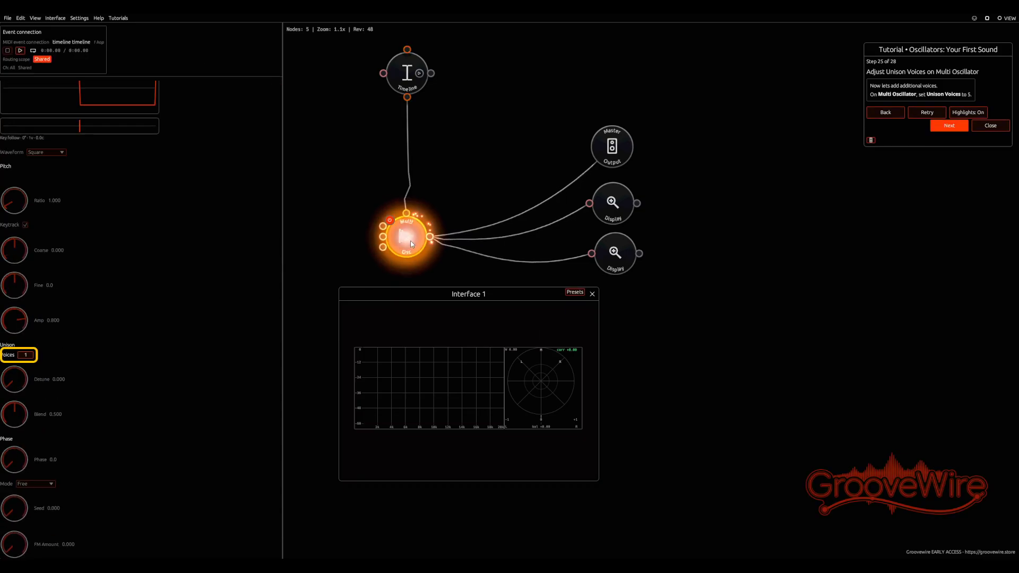
{"action": "left_click", "coordinate": [25, 355]}
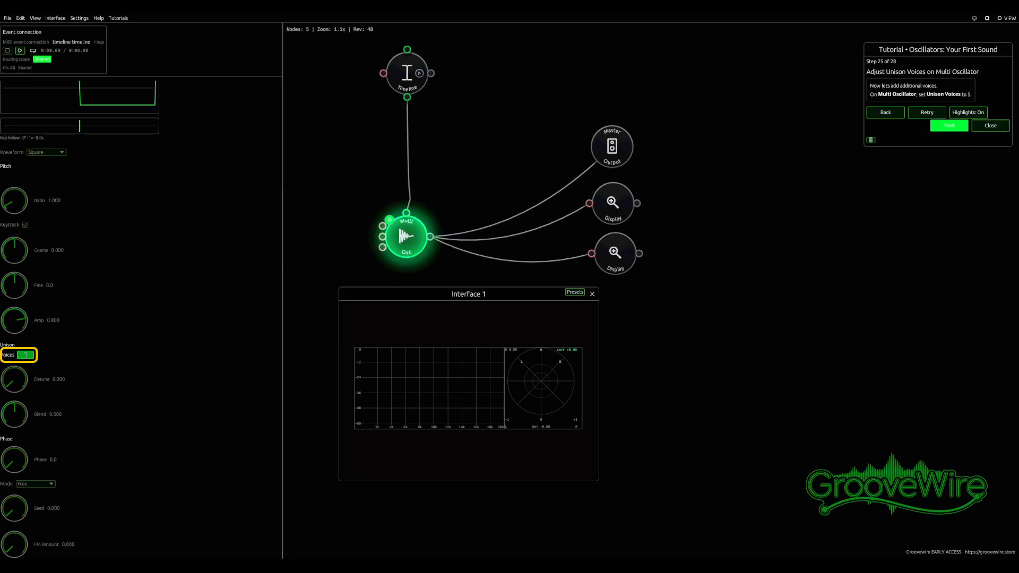
{"action": "type", "text": "5"}
{"action": "key", "text": "Return"}
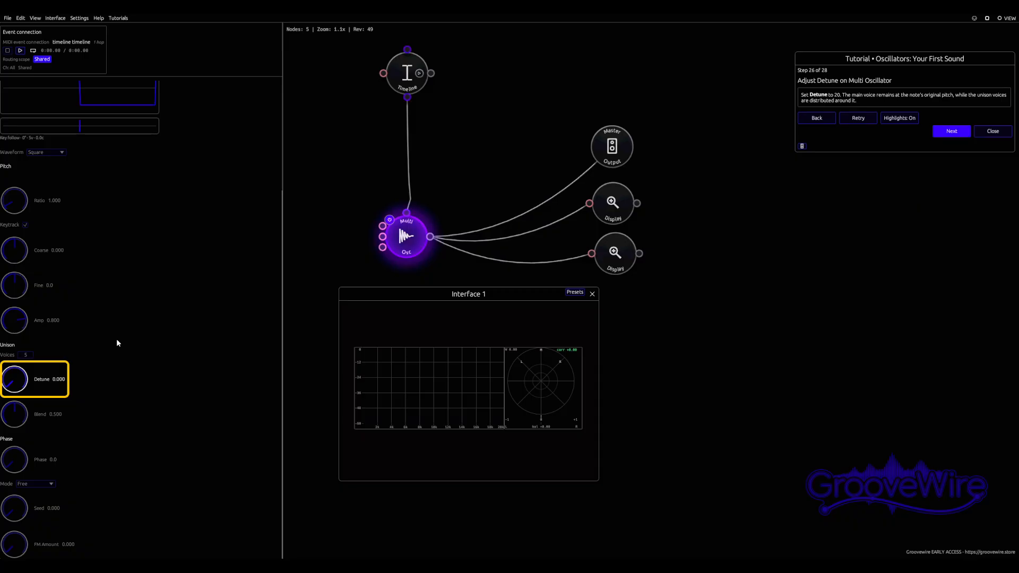
{"action": "left_click", "coordinate": [59, 378]}
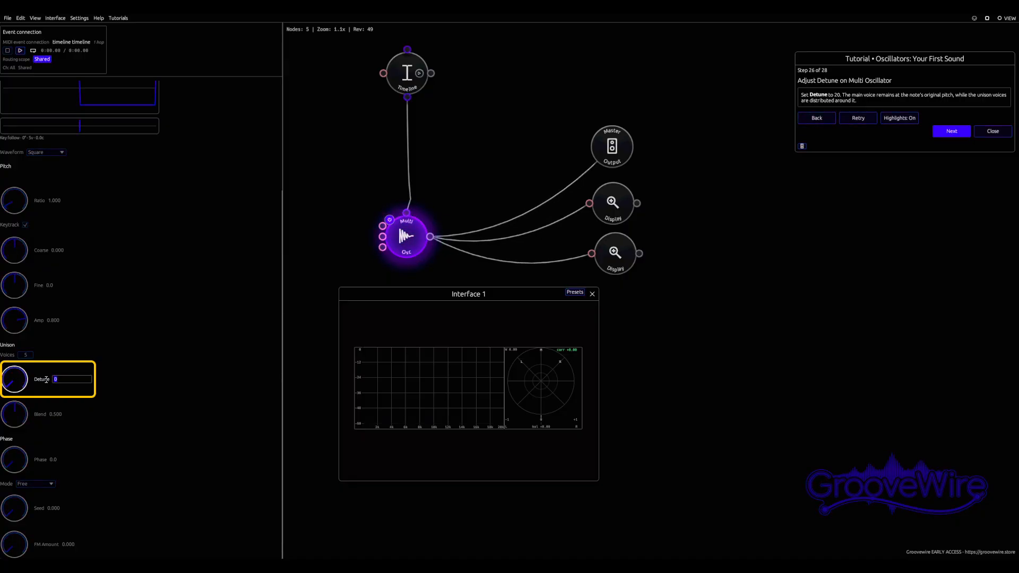
{"action": "type", "text": "20"}
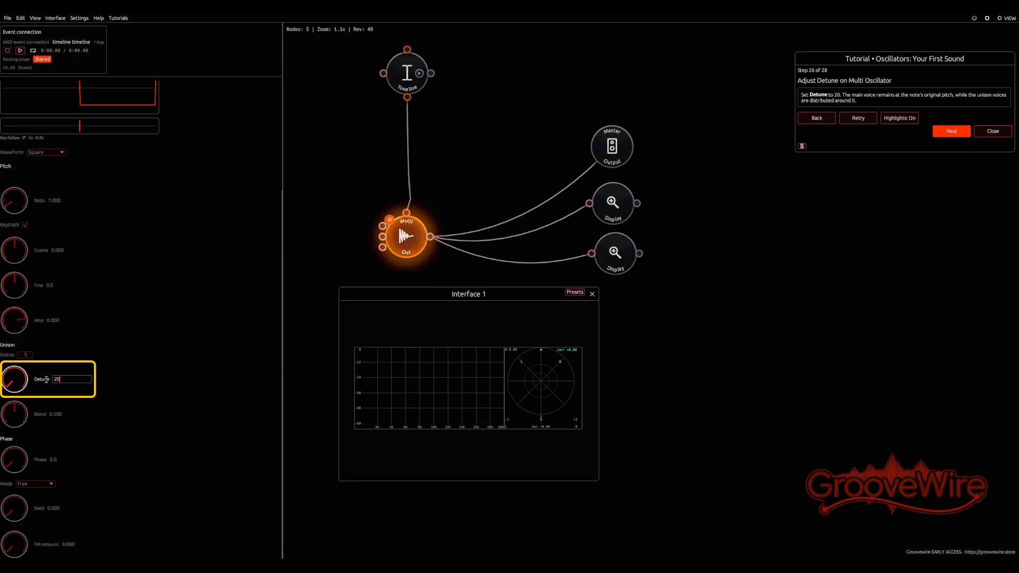
{"action": "key", "text": "Return"}
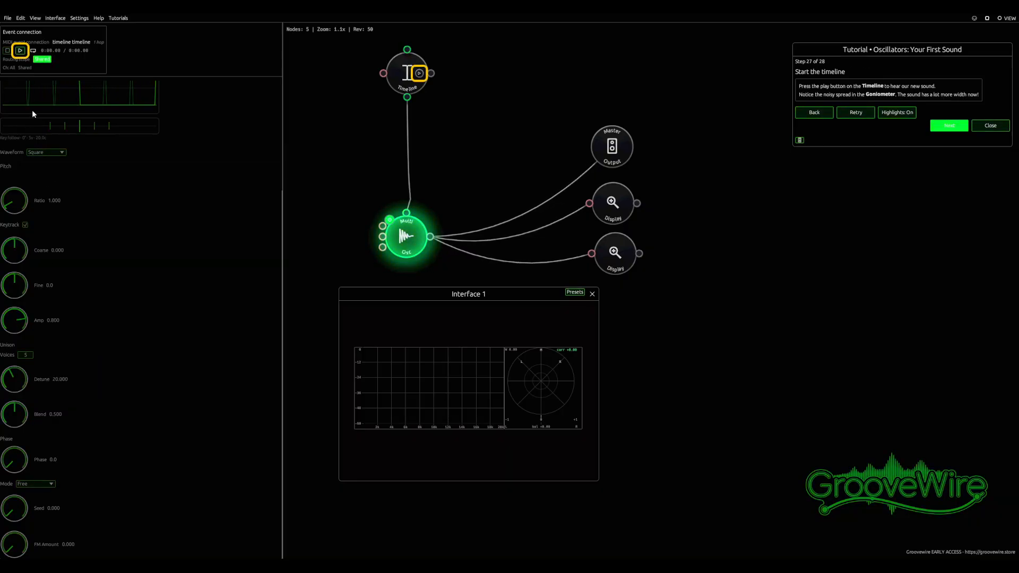
Play the Timeline several times to hear the detuned unison sound and examine its spread in the goniometer
{"action": "left_click", "coordinate": [20, 50]}
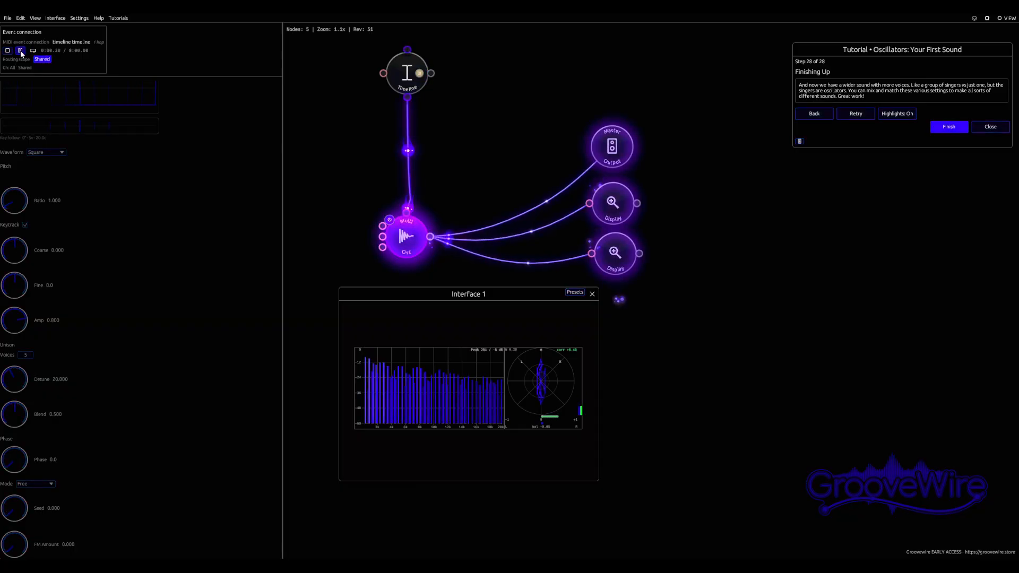
{"action": "left_click", "coordinate": [20, 51]}
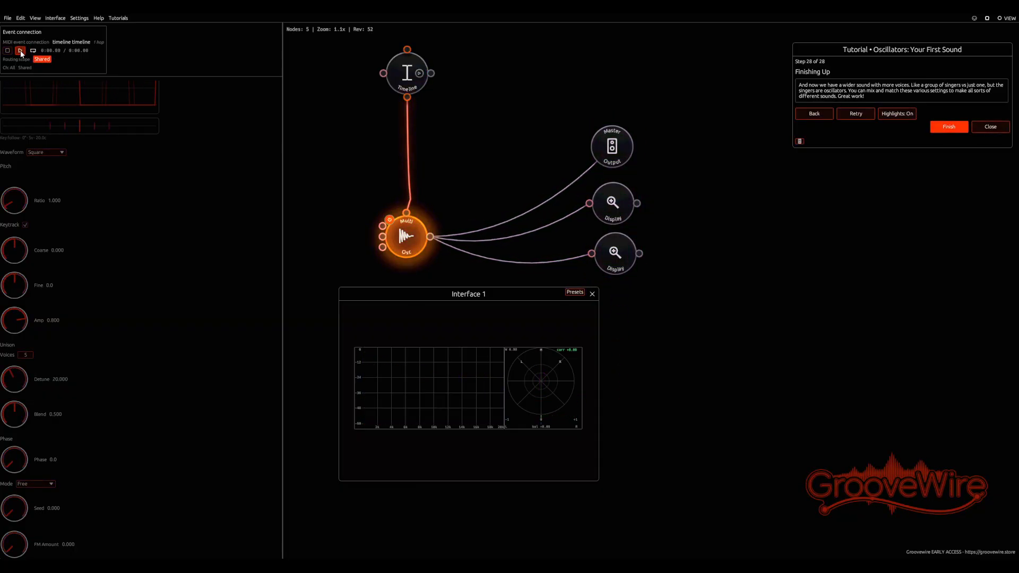
{"action": "left_click", "coordinate": [21, 51]}
{"action": "left_click", "coordinate": [21, 51]}
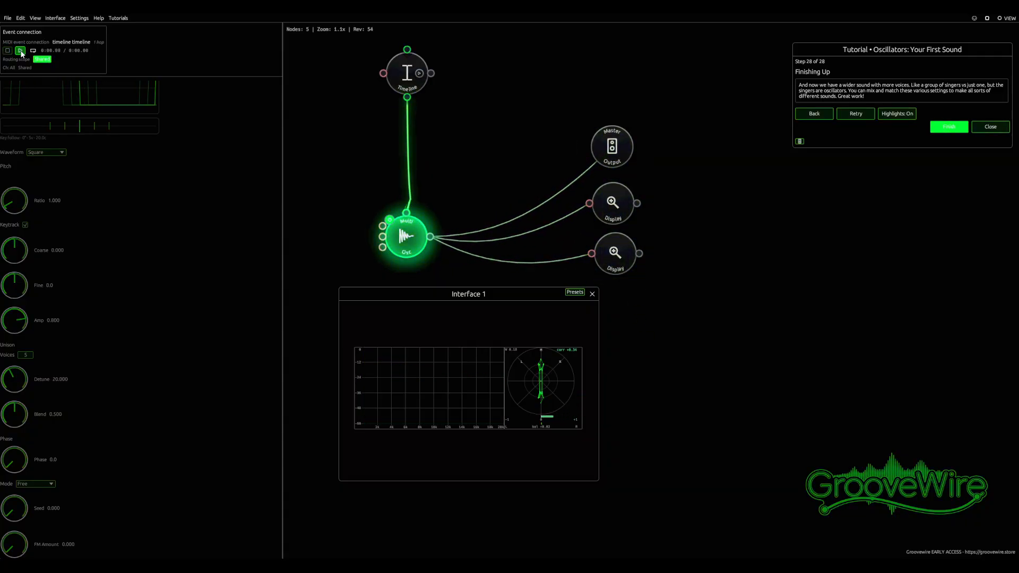
{"action": "left_click", "coordinate": [20, 52]}
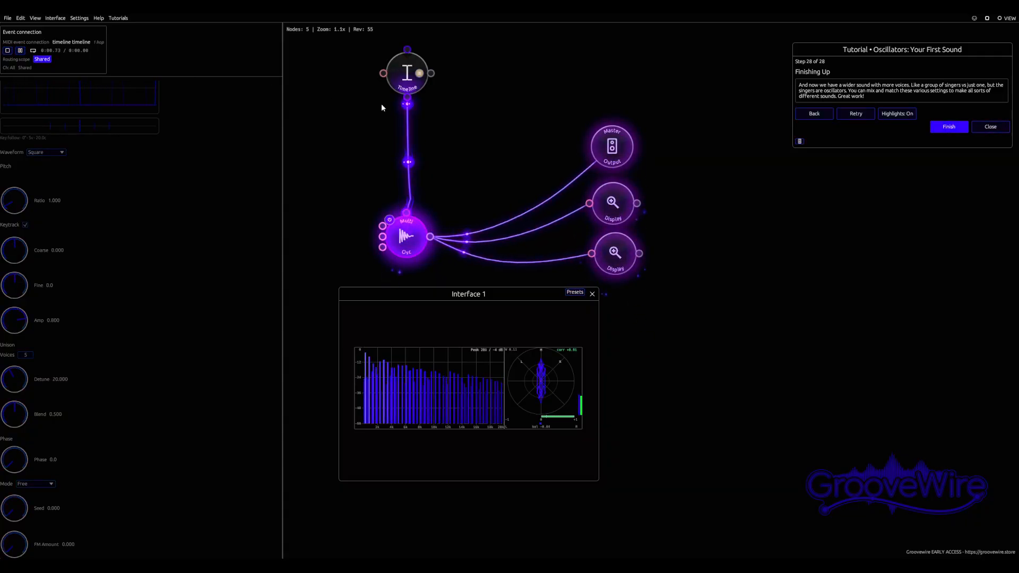